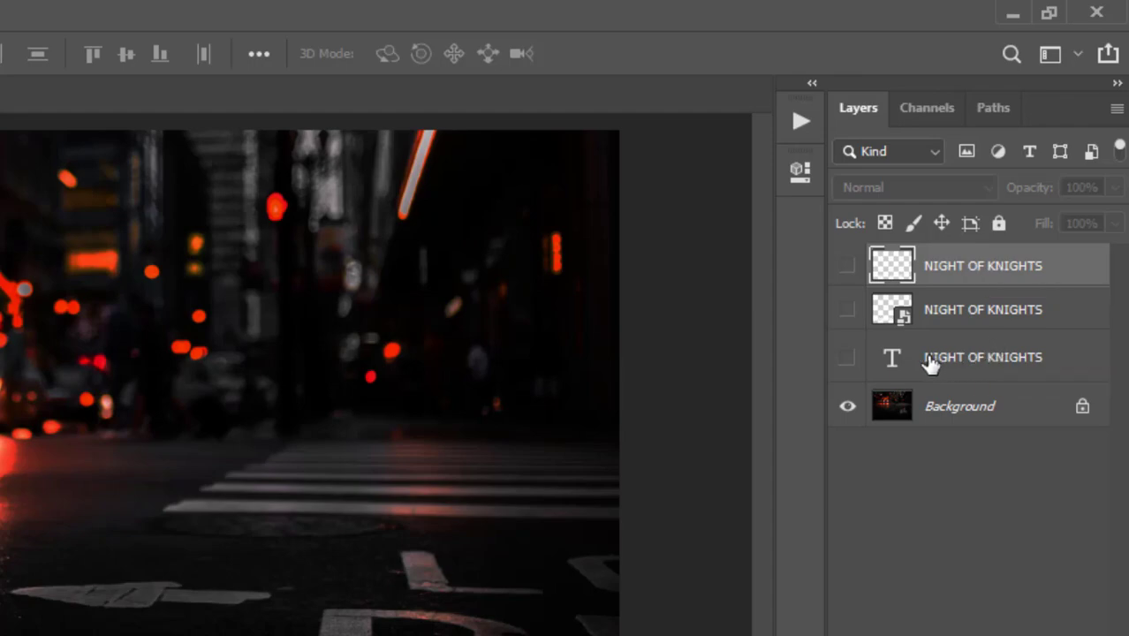
Make the hidden NIGHT OF KNIGHTS text layer visible and look at its Layer Style blending options without changing them
{"action": "left_click", "coordinate": [1007, 358]}
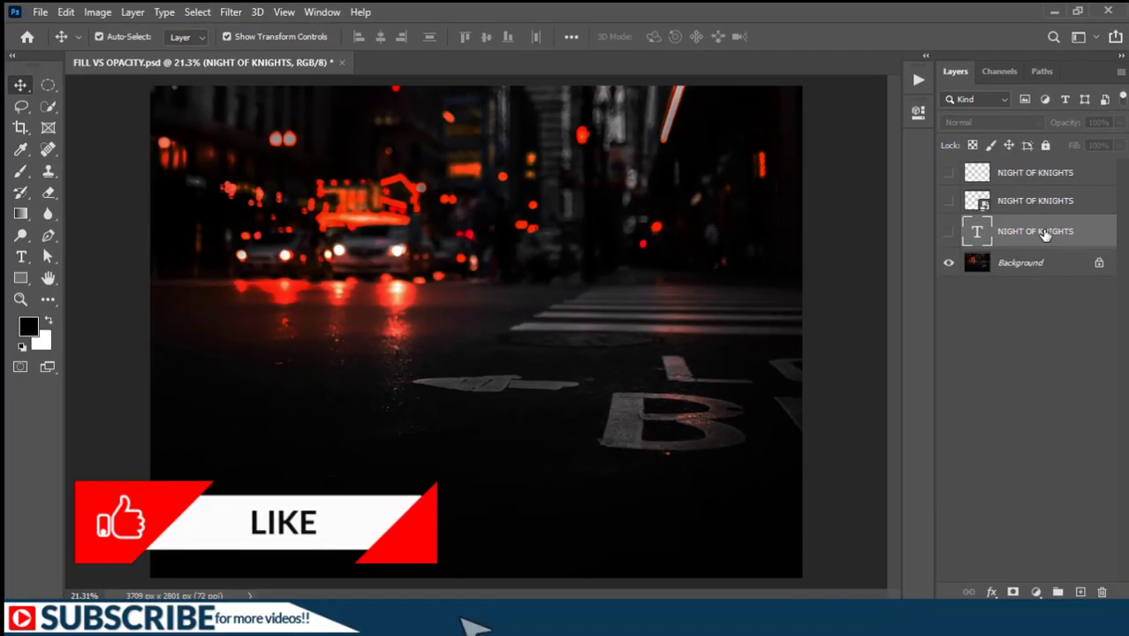
{"action": "left_click", "coordinate": [948, 235]}
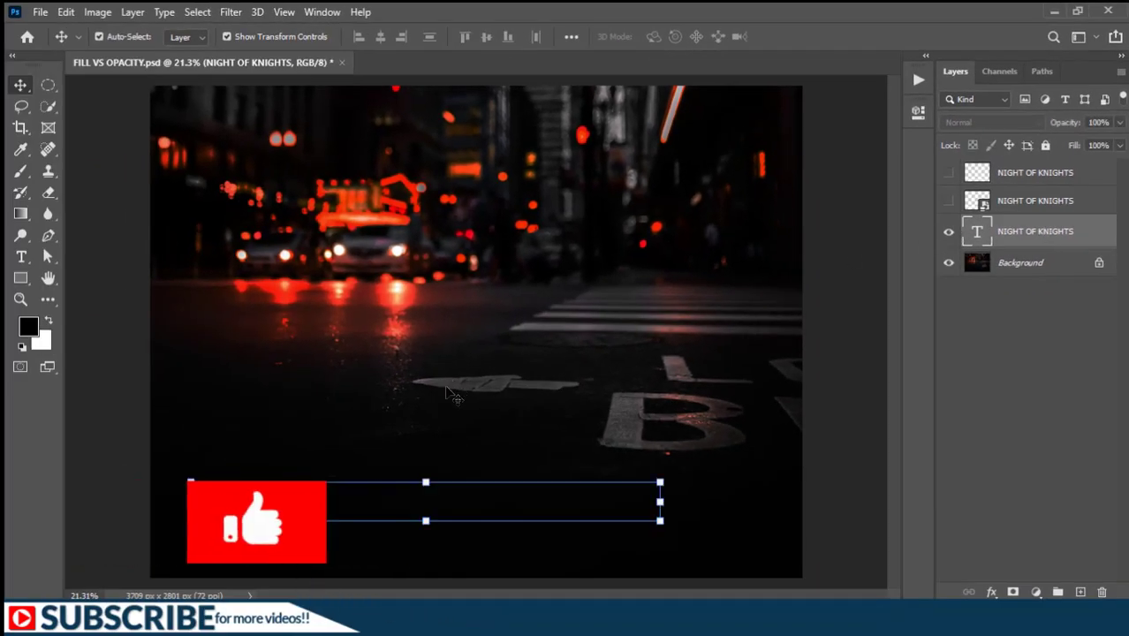
{"action": "left_click", "coordinate": [948, 234]}
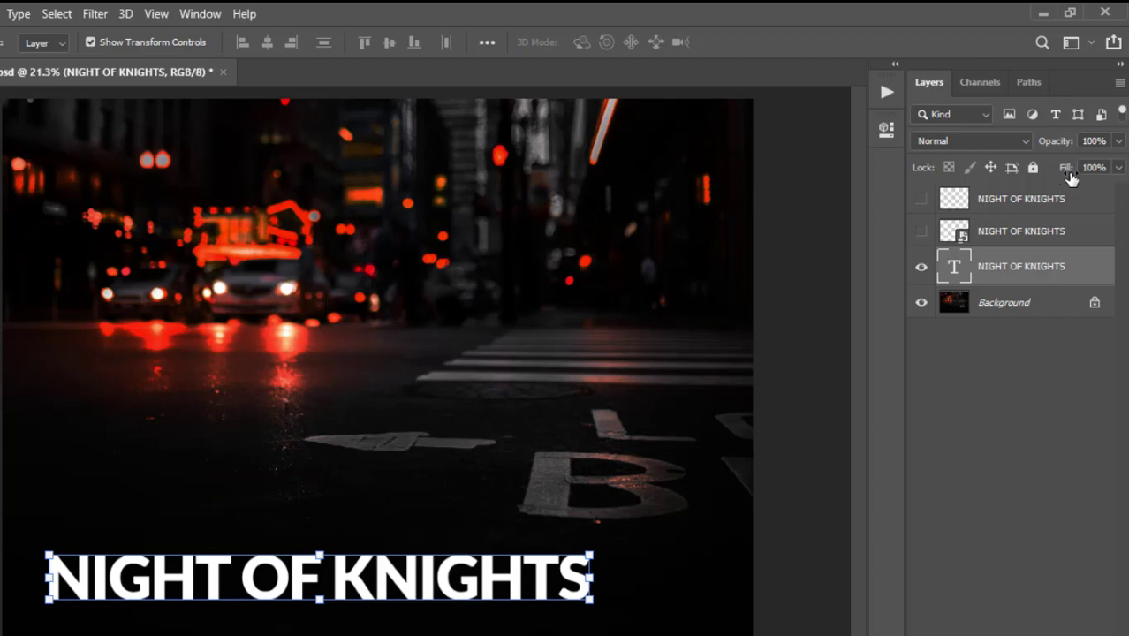
{"action": "double_click", "coordinate": [1095, 269]}
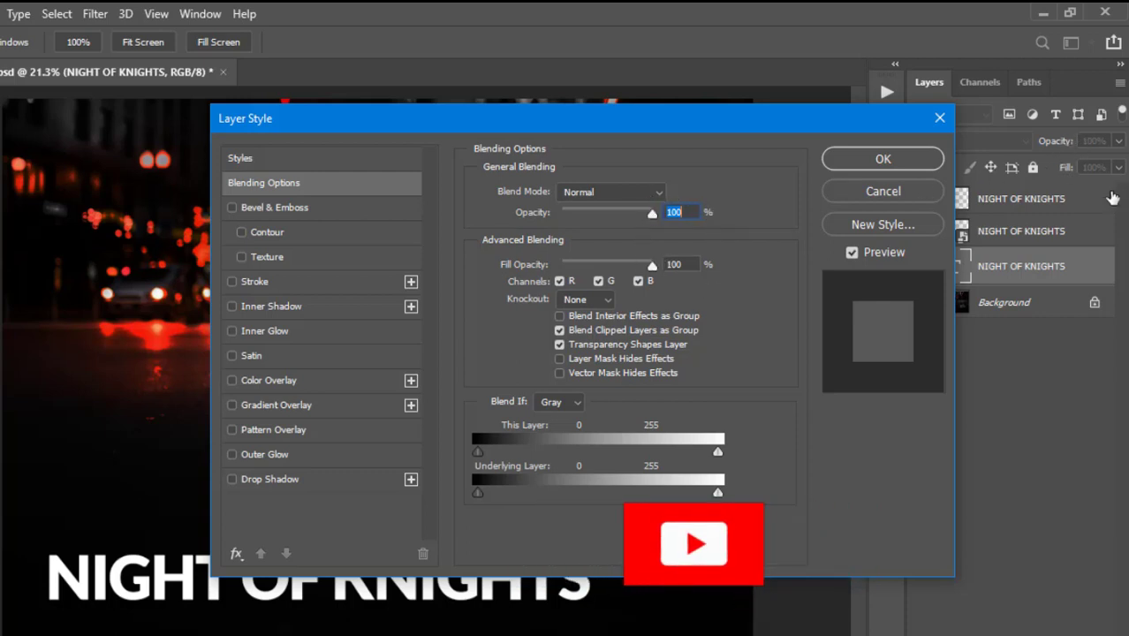
{"action": "left_click", "coordinate": [884, 191]}
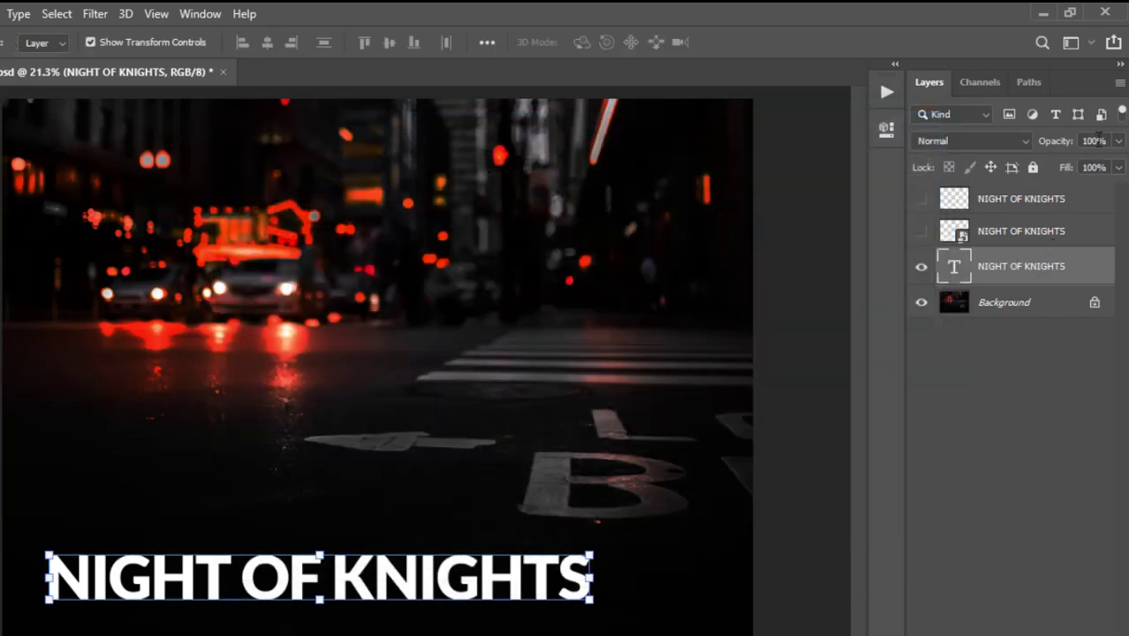
Try 0% opacity on the plain NIGHT OF KNIGHTS text layer and restore it to 100%
{"action": "left_click", "coordinate": [1097, 140]}
{"action": "key", "text": "Return"}
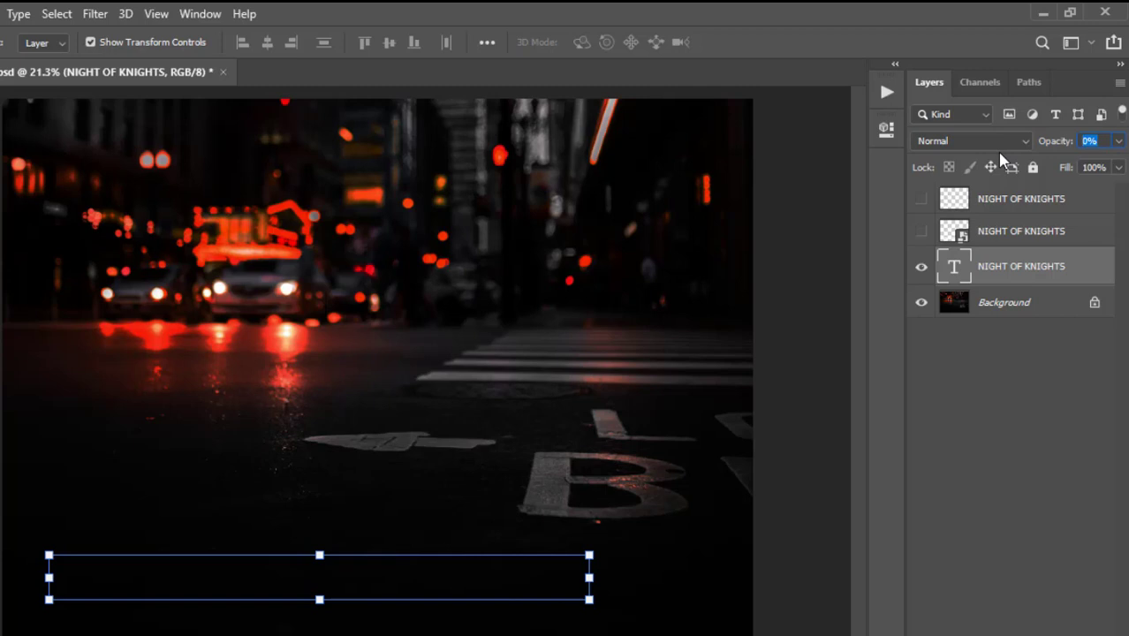
{"action": "type", "text": "100"}
{"action": "key", "text": "Tab"}
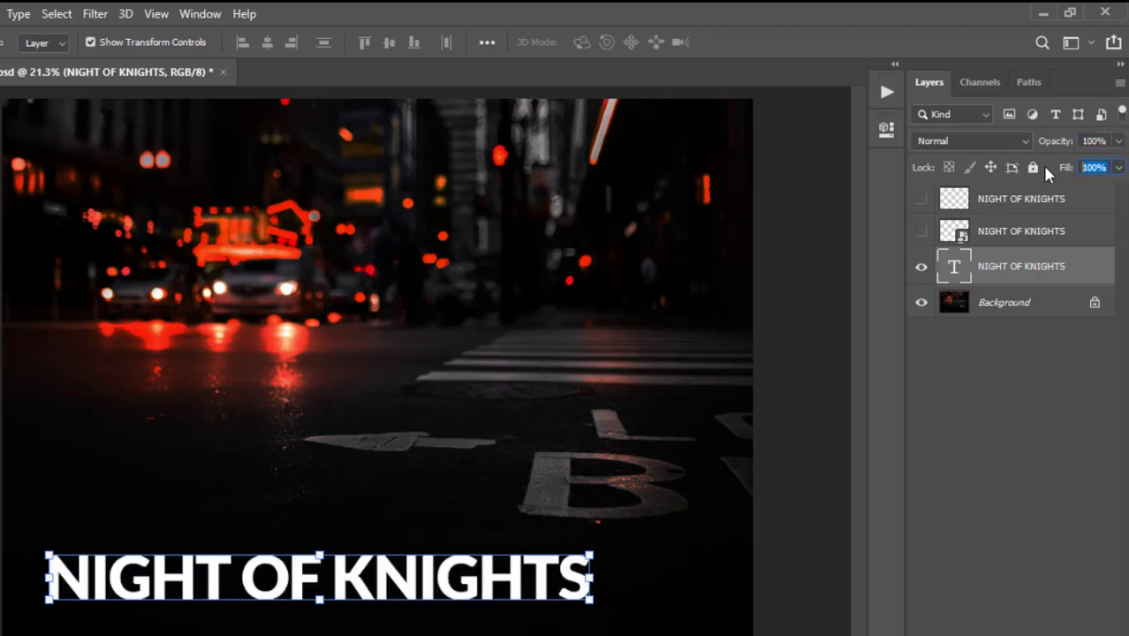
Try 0% fill on the plain NIGHT OF KNIGHTS text layer and restore it to 100%
{"action": "type", "text": "0"}
{"action": "key", "text": "Return"}
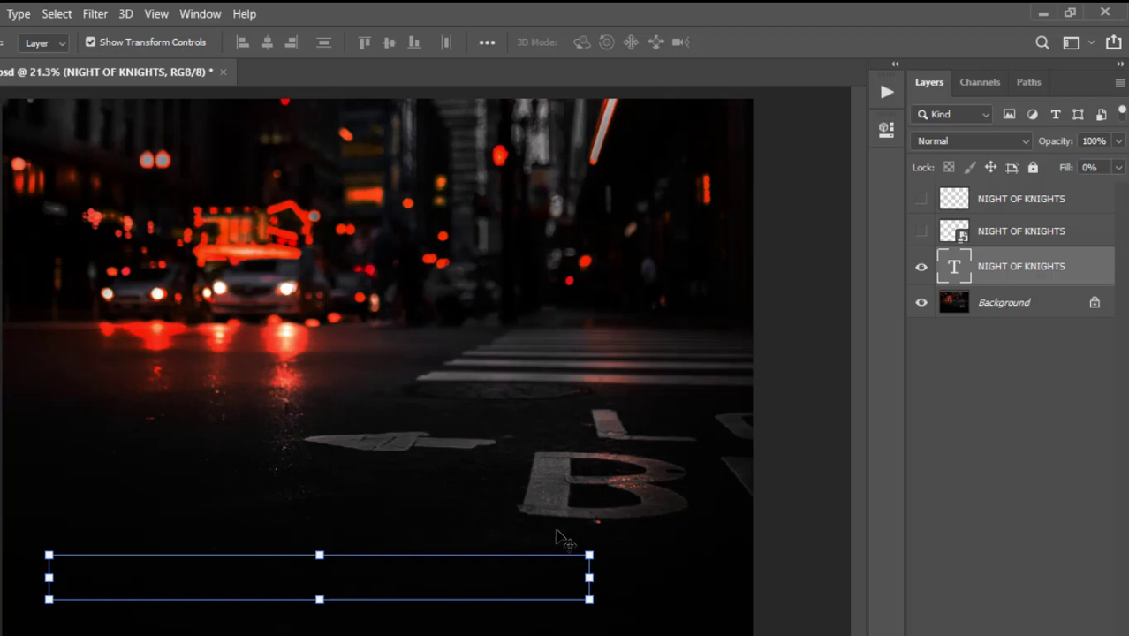
{"action": "left_click", "coordinate": [1088, 168]}
{"action": "type", "text": "100"}
{"action": "key", "text": "Return"}
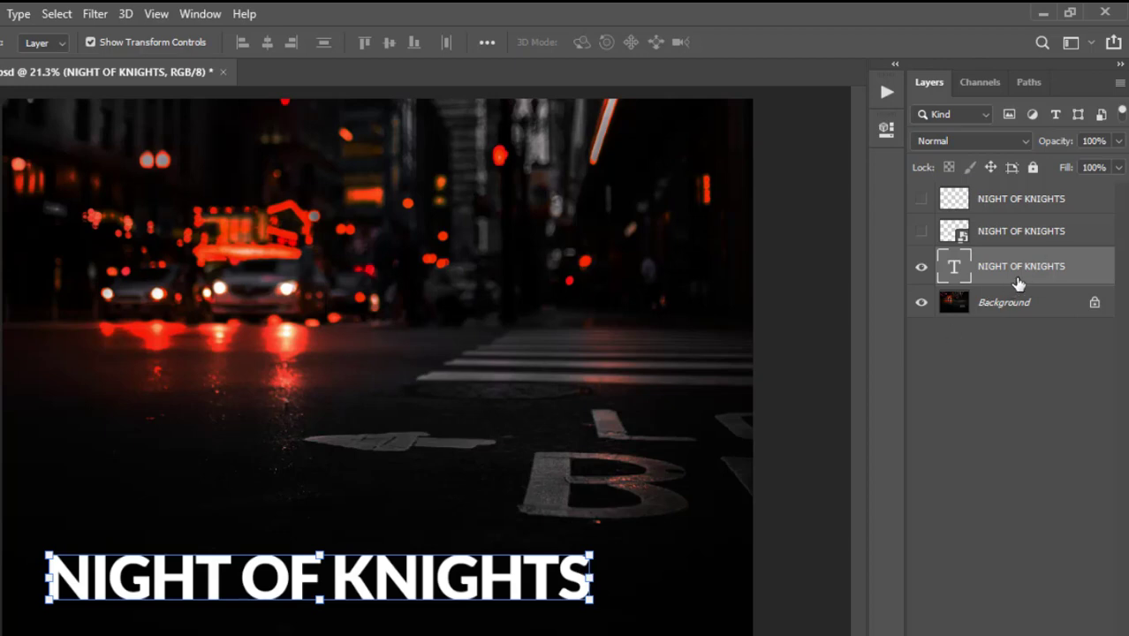
Add an Outer Glow to the text layer with 84% opacity, colour #fb18ad, 8% spread and 49 px size
{"action": "double_click", "coordinate": [1092, 270]}
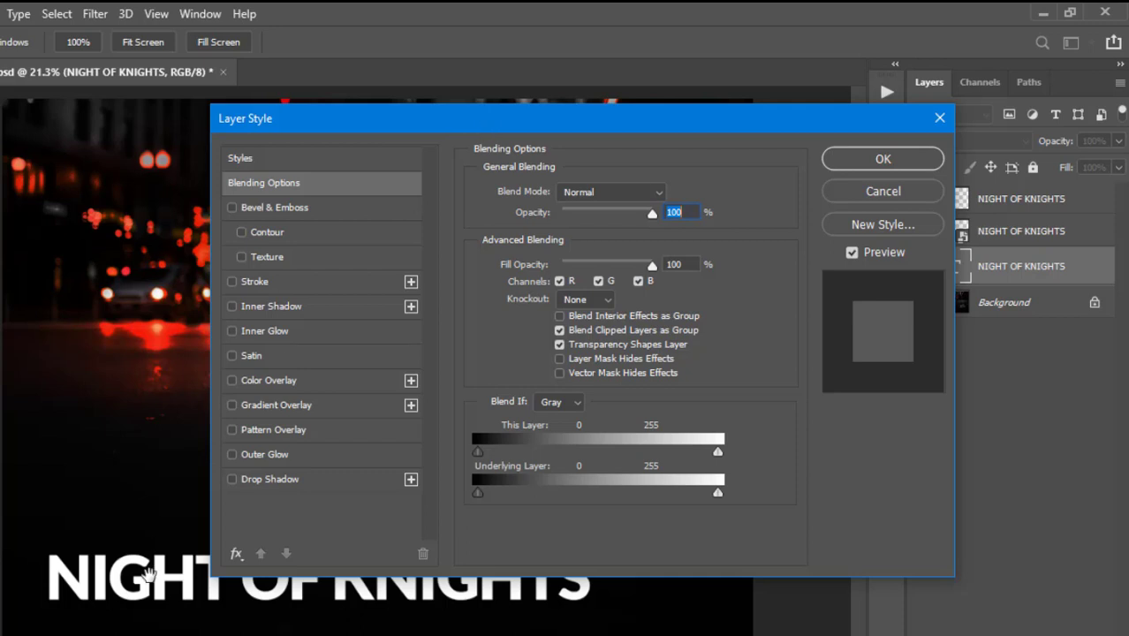
{"action": "left_click", "coordinate": [250, 453]}
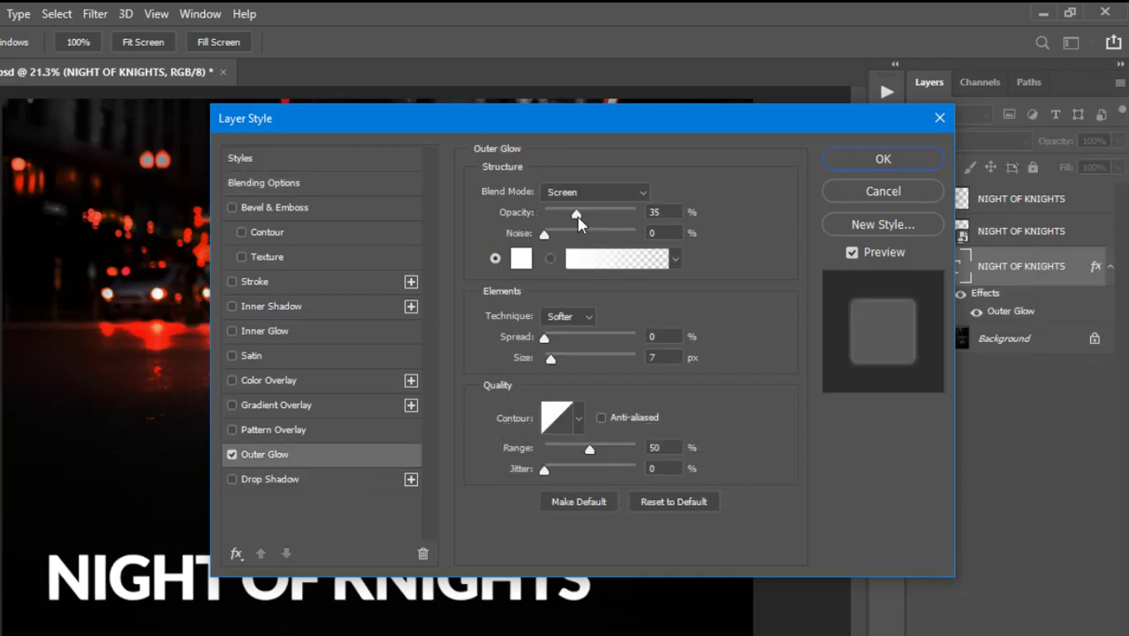
{"action": "left_click_drag", "start_coordinate": [579, 217], "coordinate": [622, 215]}
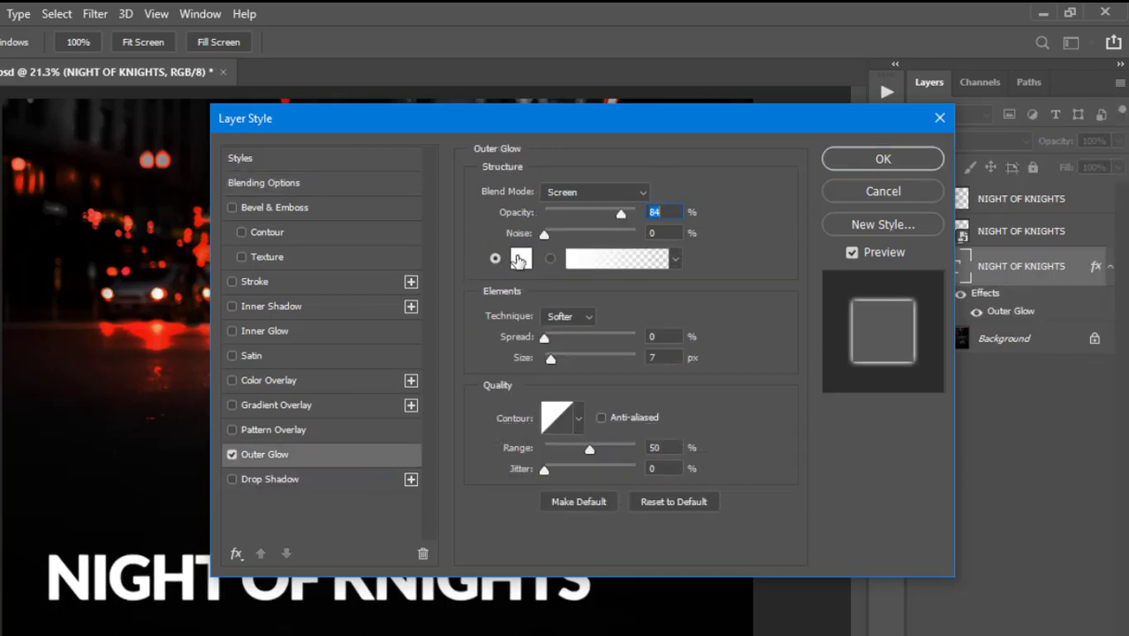
{"action": "left_click", "coordinate": [519, 258]}
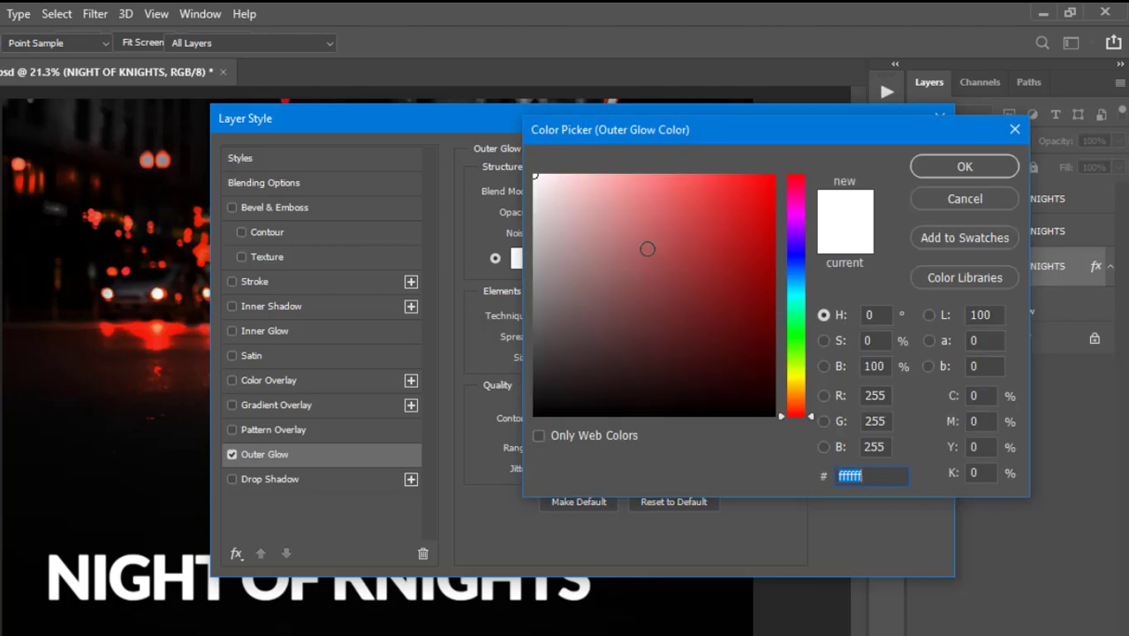
{"action": "left_click", "coordinate": [795, 202]}
{"action": "left_click", "coordinate": [752, 178]}
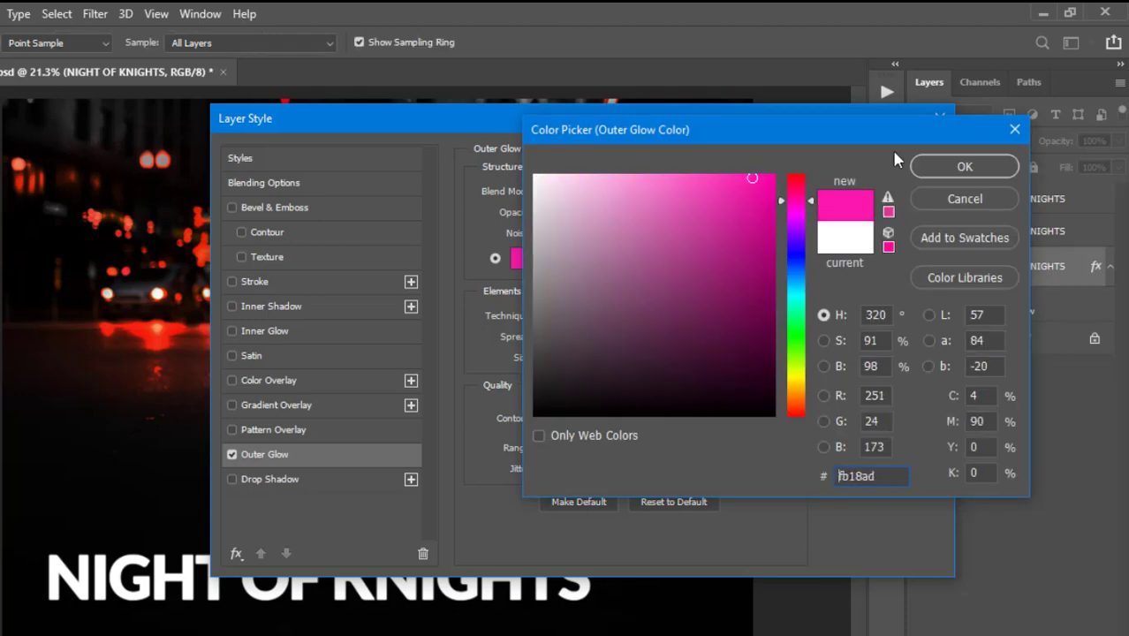
{"action": "left_click", "coordinate": [965, 166]}
{"action": "left_click_drag", "start_coordinate": [561, 359], "coordinate": [553, 341]}
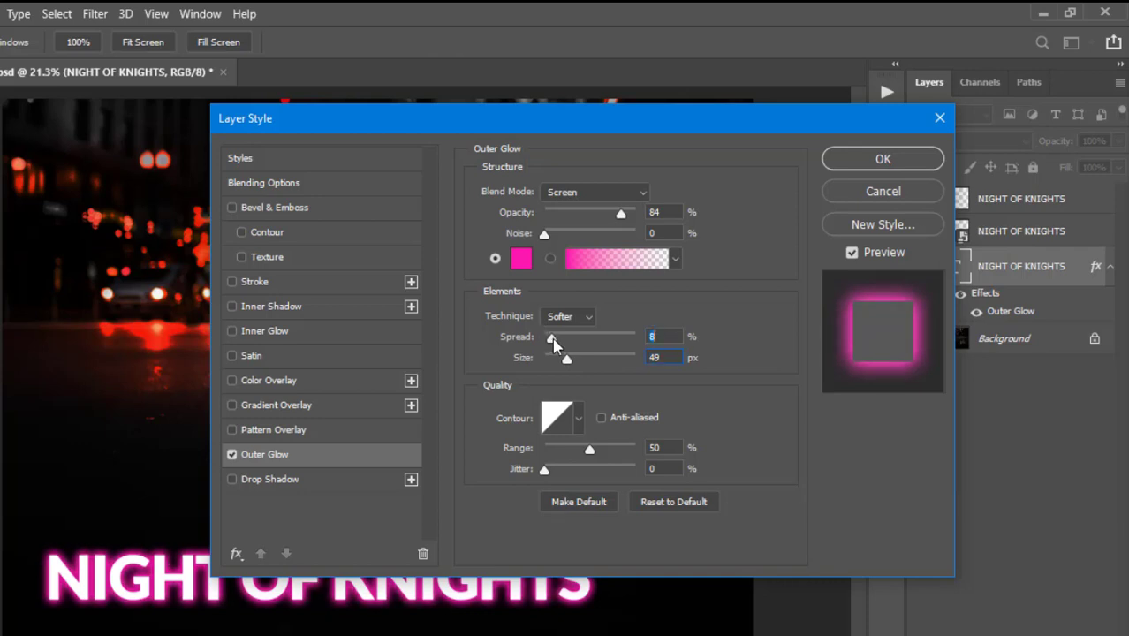
{"action": "left_click", "coordinate": [864, 161]}
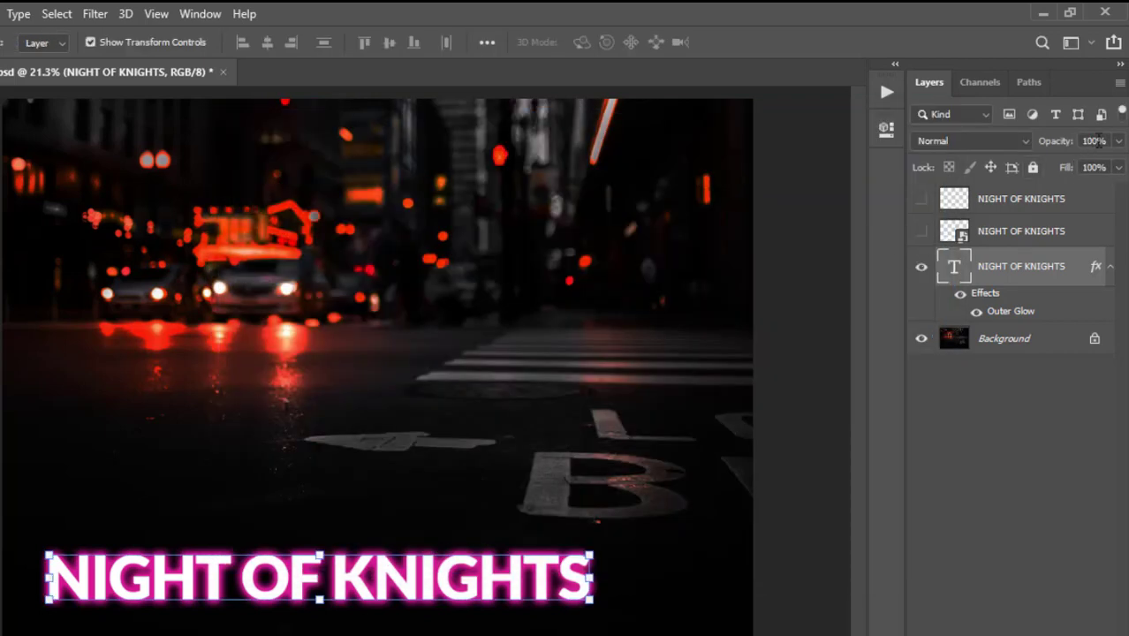
Try 0% opacity on the text layer with the Outer Glow and restore it to 100%
{"action": "left_click", "coordinate": [1095, 140]}
{"action": "type", "text": "0"}
{"action": "key", "text": "Return"}
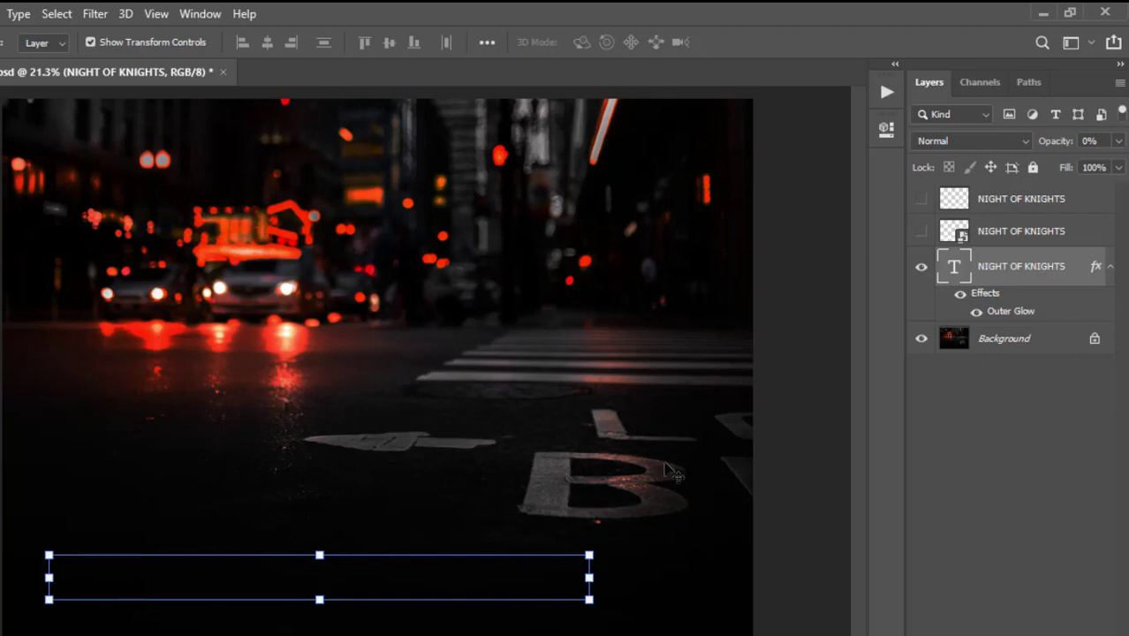
{"action": "left_click", "coordinate": [1102, 142]}
{"action": "type", "text": "100"}
{"action": "key", "text": "Return"}
Set the glowing text layer's fill to 0% and shift the text slightly up and to the left
{"action": "left_click", "coordinate": [1094, 167]}
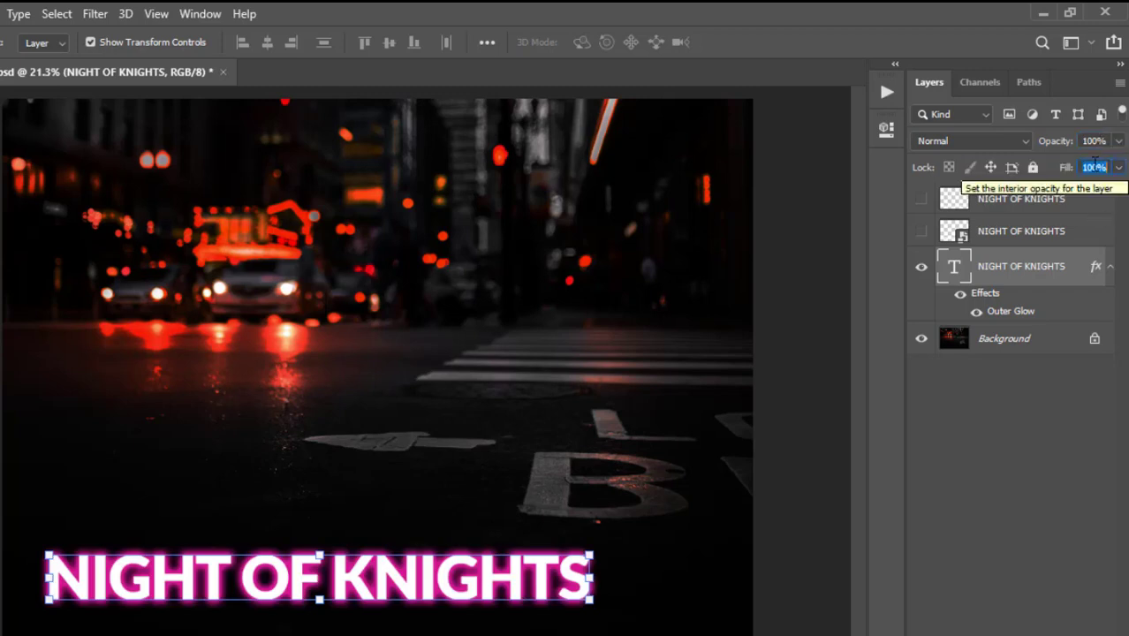
{"action": "type", "text": "0"}
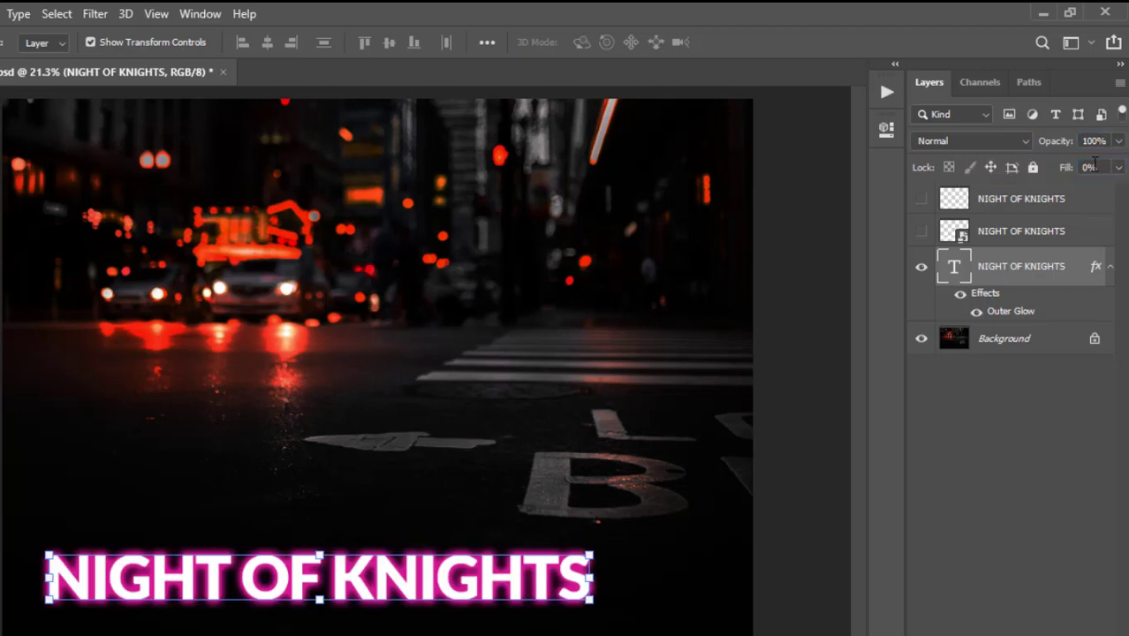
{"action": "key", "text": "Return"}
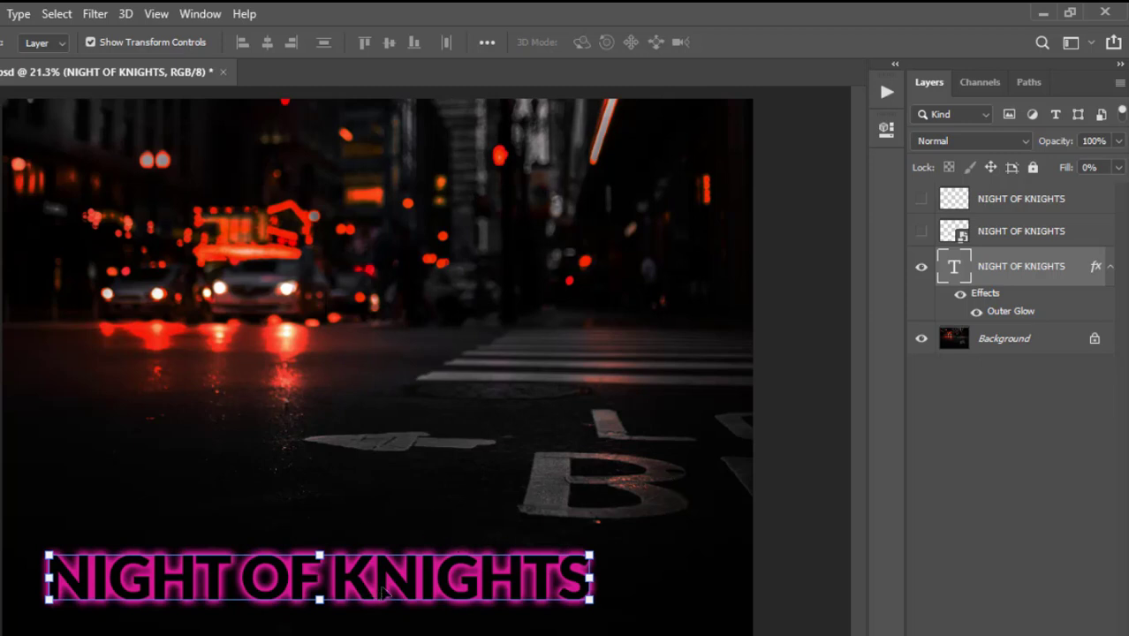
{"action": "left_click_drag", "start_coordinate": [383, 577], "coordinate": [375, 567]}
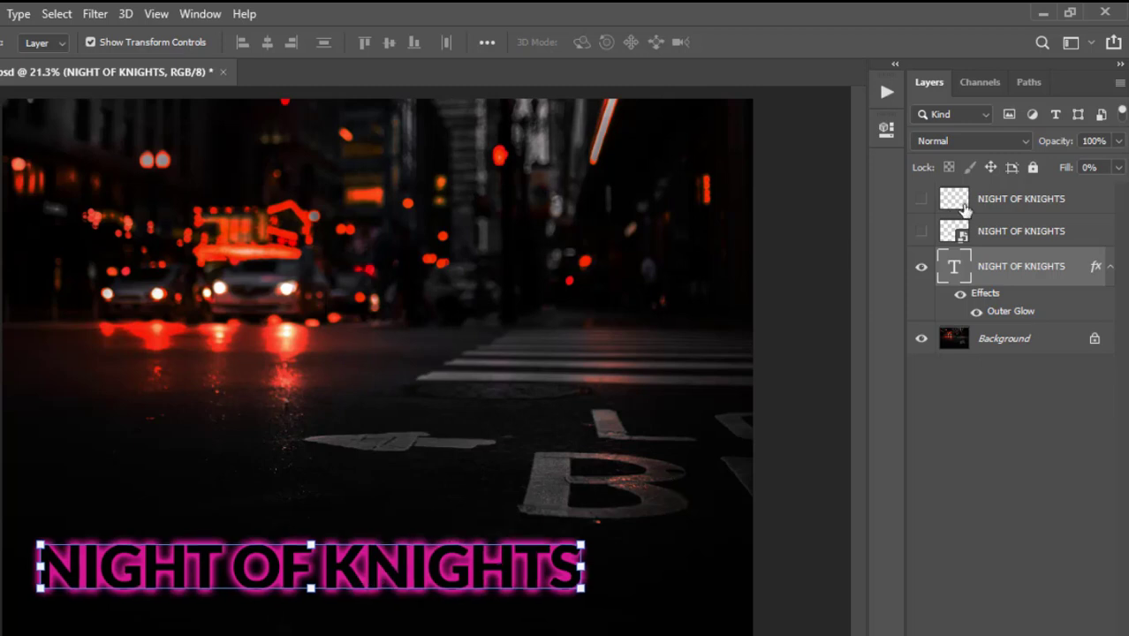
{"action": "left_click", "coordinate": [1111, 268]}
Show the NIGHT OF KNIGHTS smart object layer and hide the text layer
{"action": "left_click", "coordinate": [1001, 235]}
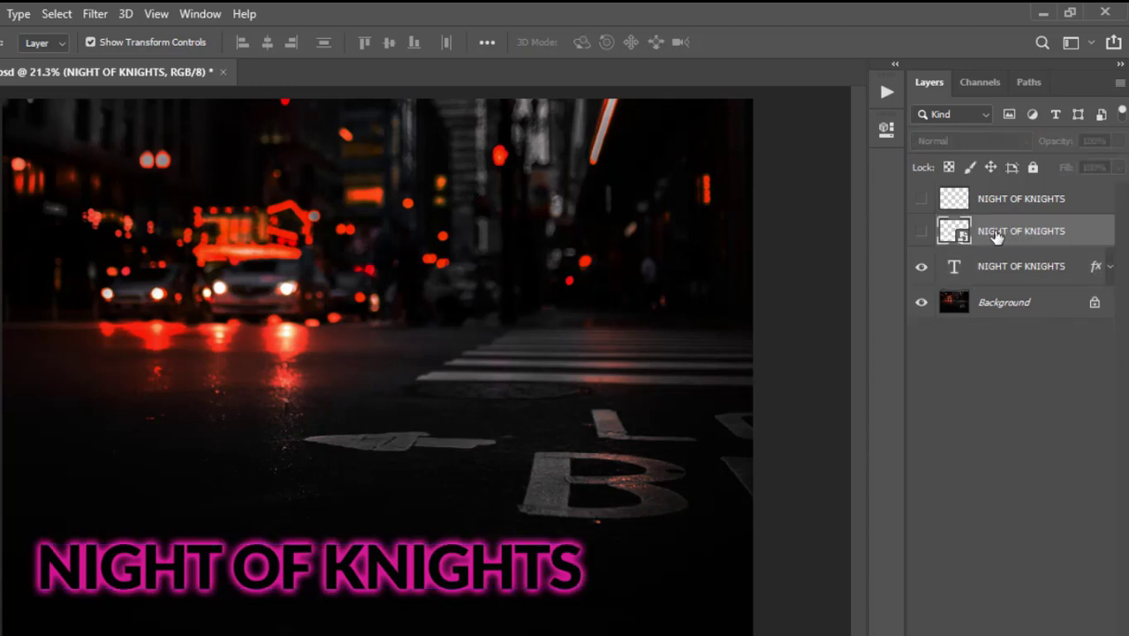
{"action": "left_click", "coordinate": [923, 234]}
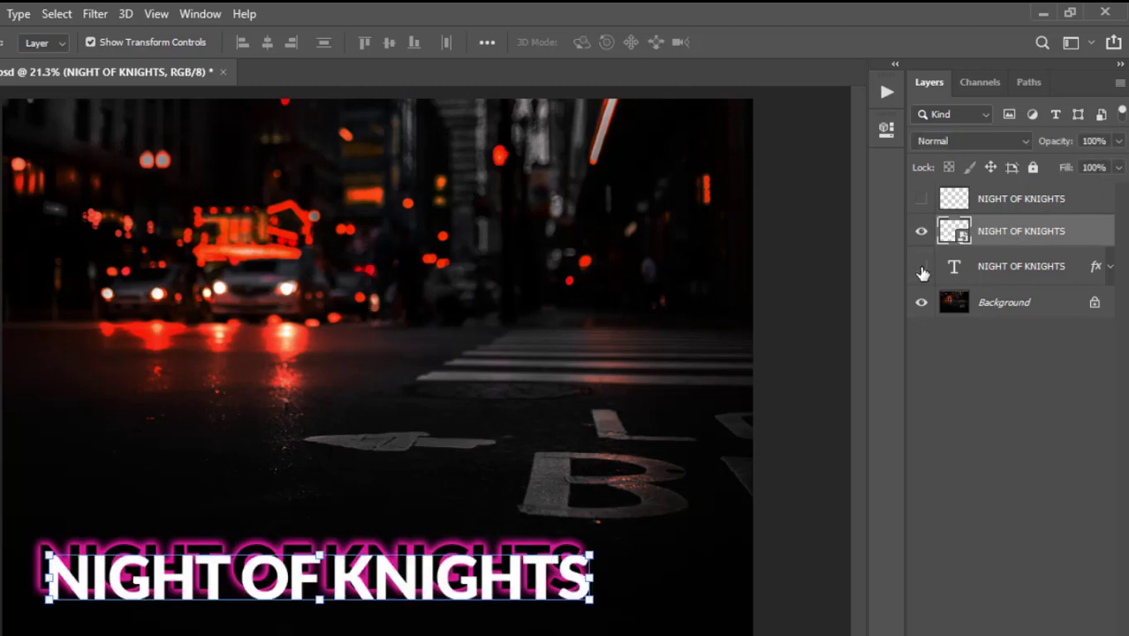
{"action": "left_click", "coordinate": [922, 269]}
Set the smart object layer's fill to 0% and copy the text layer's Outer Glow onto it
{"action": "left_click", "coordinate": [1102, 168]}
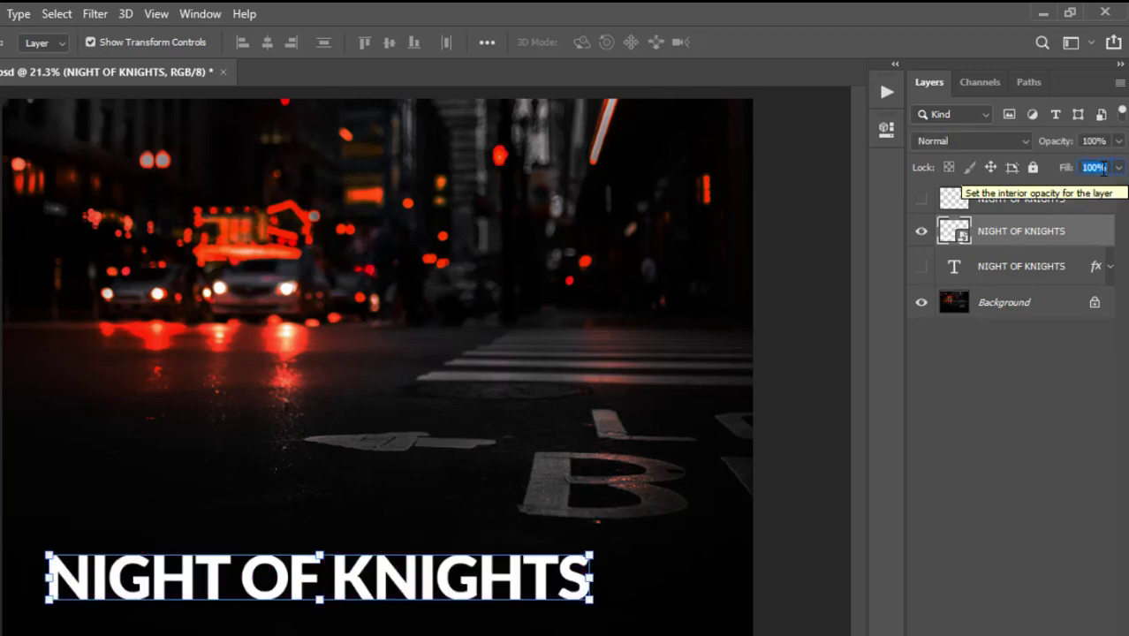
{"action": "type", "text": "0"}
{"action": "key", "text": "Return"}
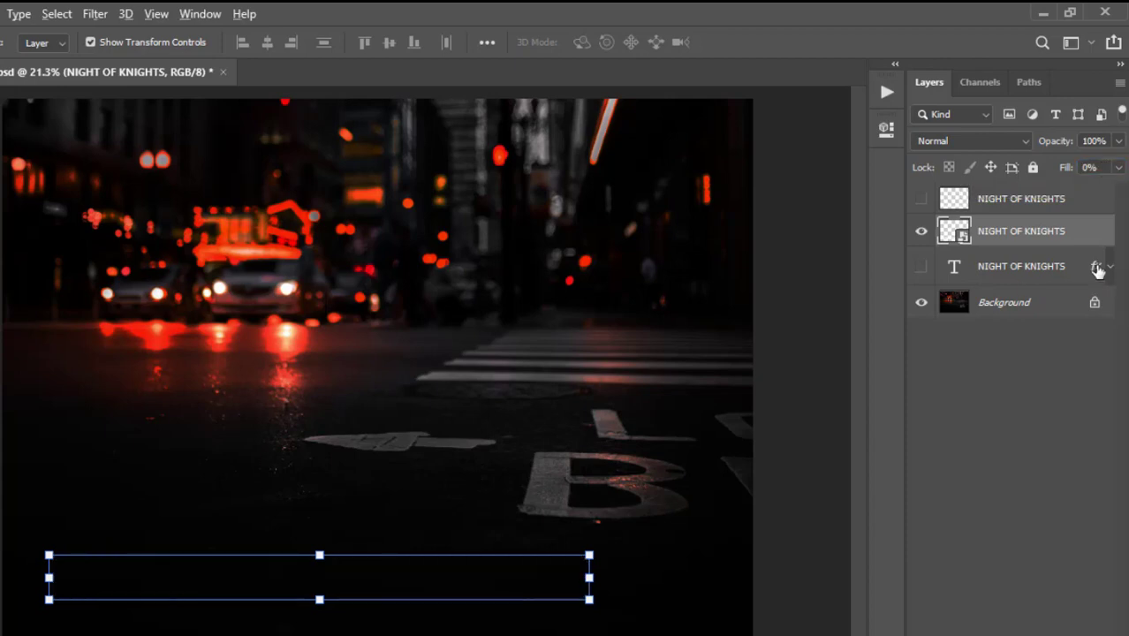
{"action": "left_click_drag", "start_coordinate": [1097, 268], "coordinate": [1099, 240]}
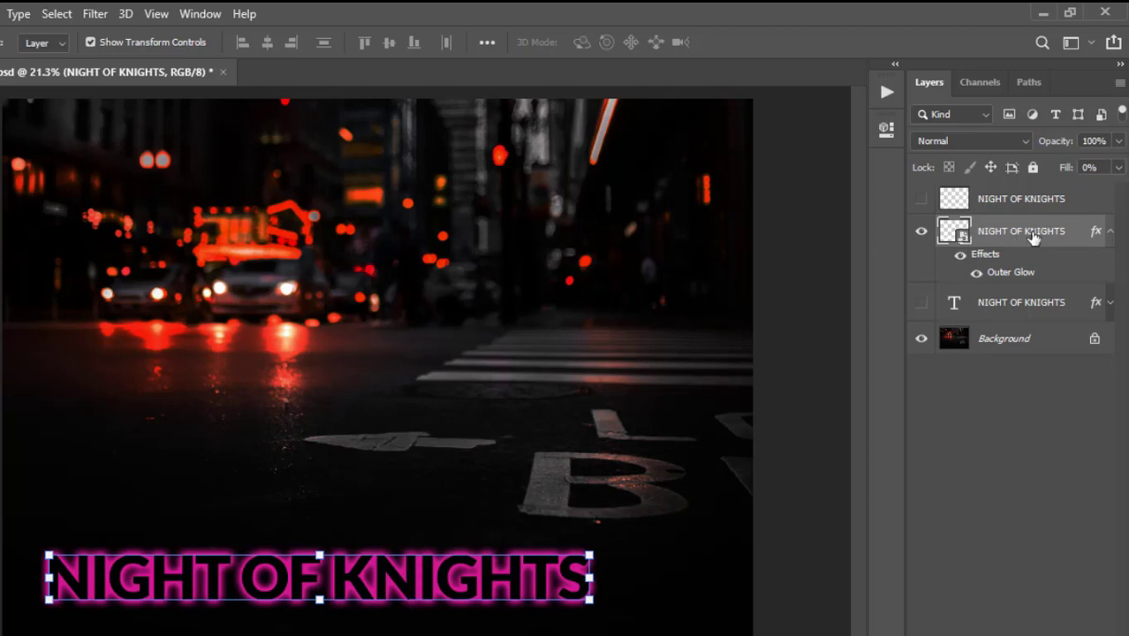
{"action": "left_click", "coordinate": [1111, 232]}
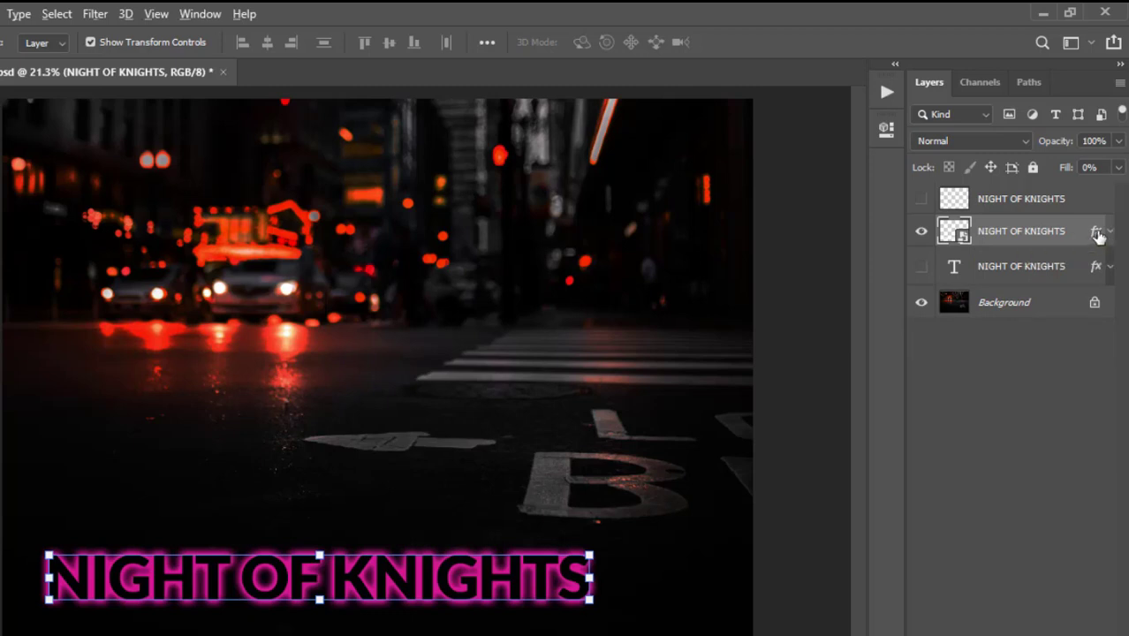
Copy the smart object's Outer Glow to the rasterized NIGHT OF KNIGHTS layer and show that layer in place of the smart object
{"action": "left_click_drag", "start_coordinate": [1097, 235], "coordinate": [1100, 208]}
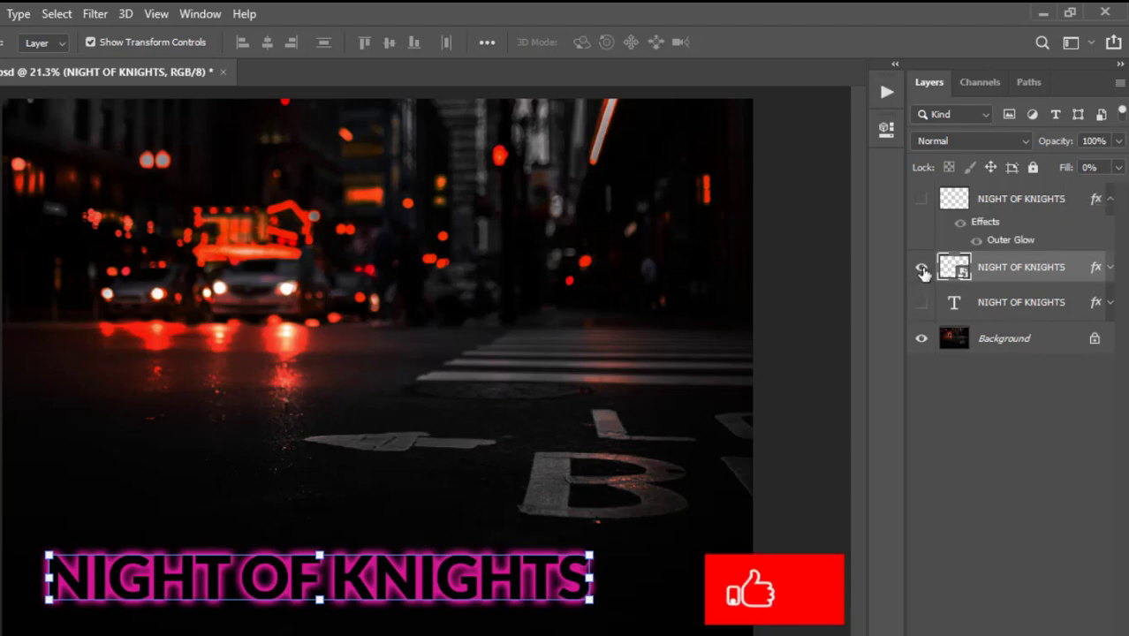
{"action": "left_click", "coordinate": [923, 269]}
{"action": "left_click", "coordinate": [922, 200]}
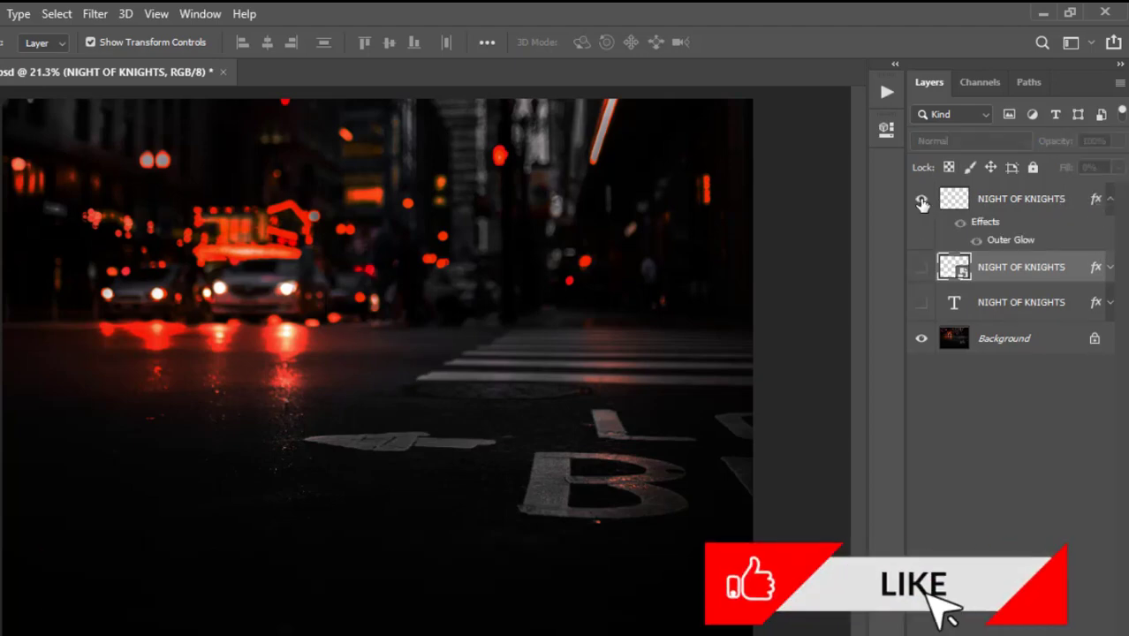
{"action": "left_click", "coordinate": [1030, 203]}
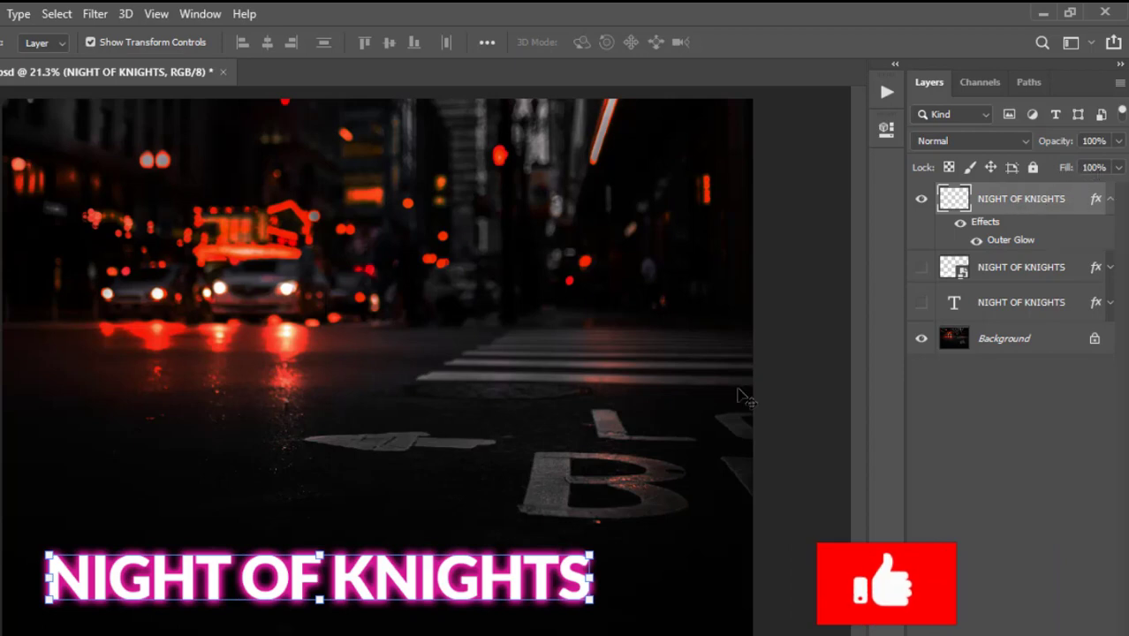
Set the rasterized NIGHT OF KNIGHTS layer's fill to 0% and deselect it
{"action": "left_click", "coordinate": [1094, 167]}
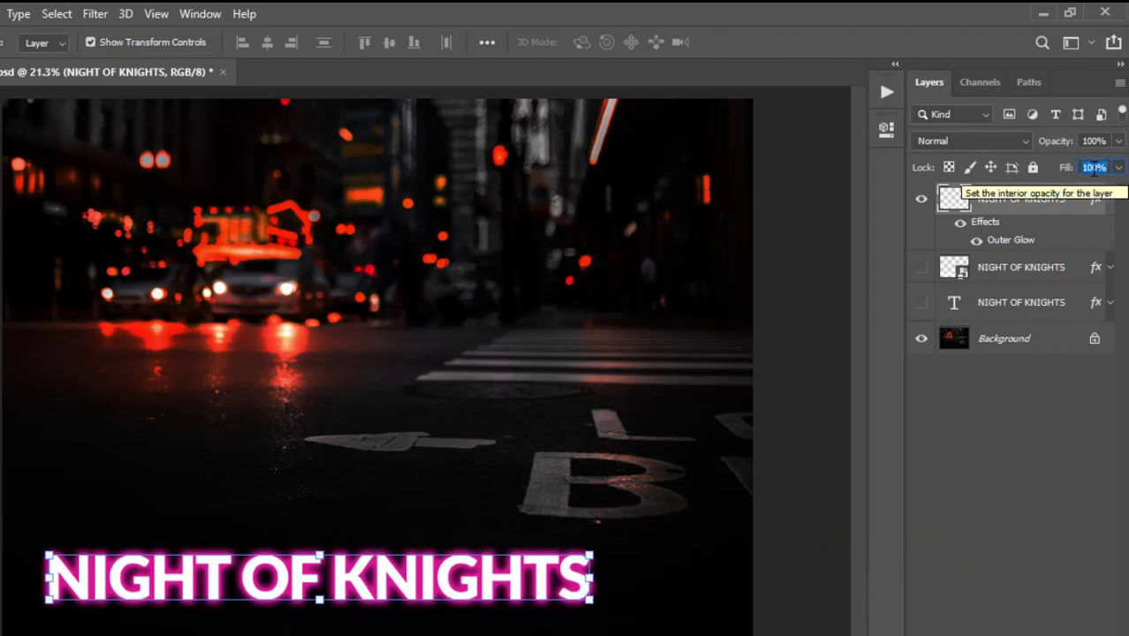
{"action": "type", "text": "0"}
{"action": "key", "text": "Return"}
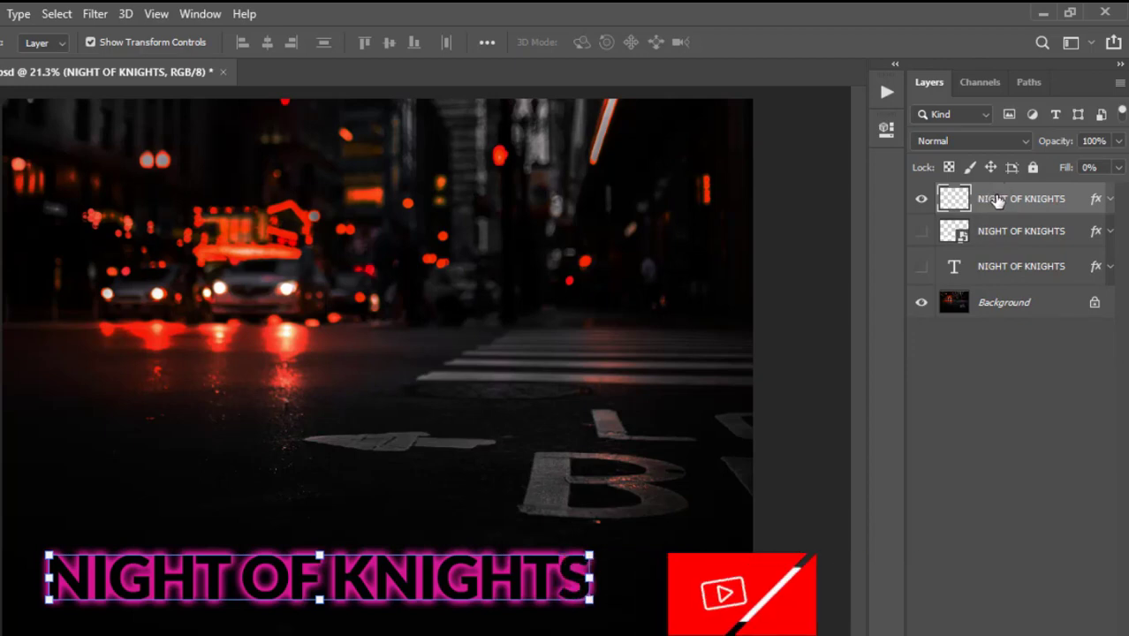
{"action": "left_click", "coordinate": [688, 363]}
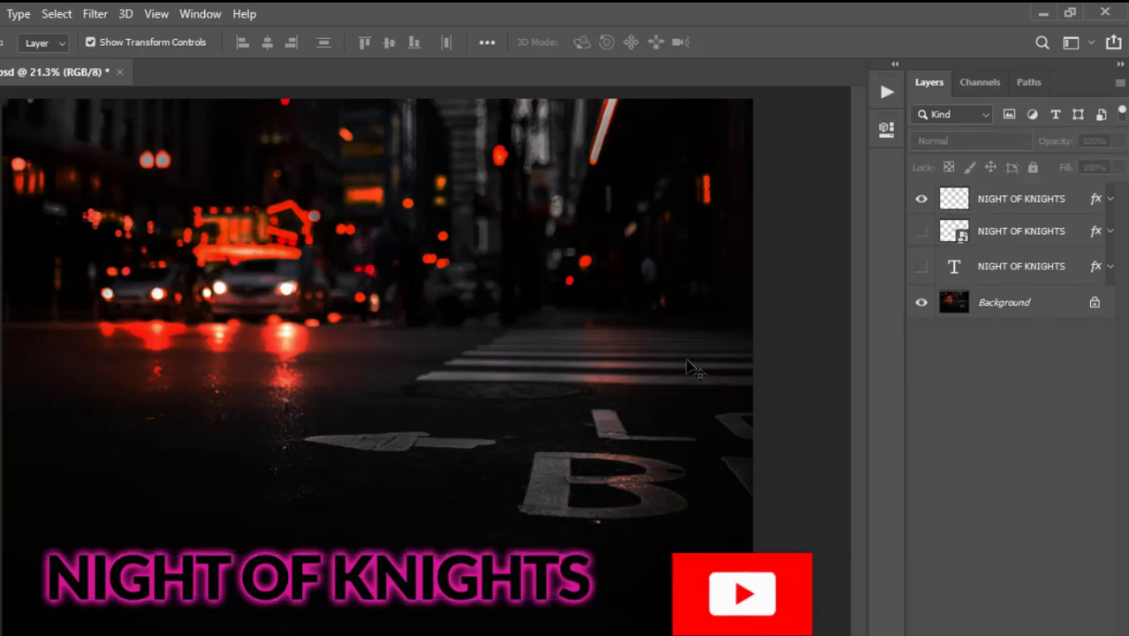